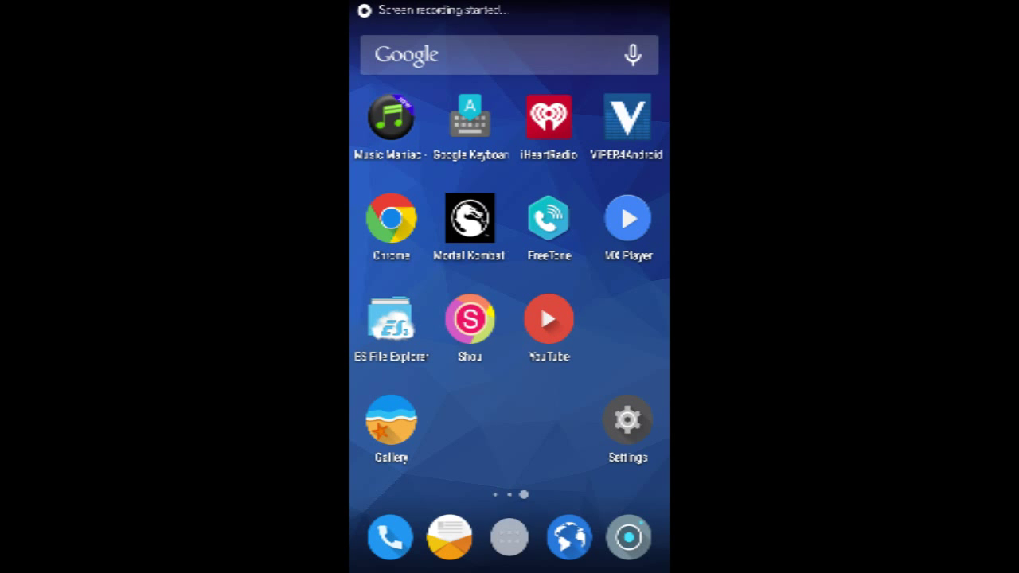
Open the app drawer on its second page, listing Lucky Patcher through YouTube
mouse_move(621, 318)
left_mouse_down()
mouse_move(382, 318)
mouse_move(621, 318)
left_mouse_up()
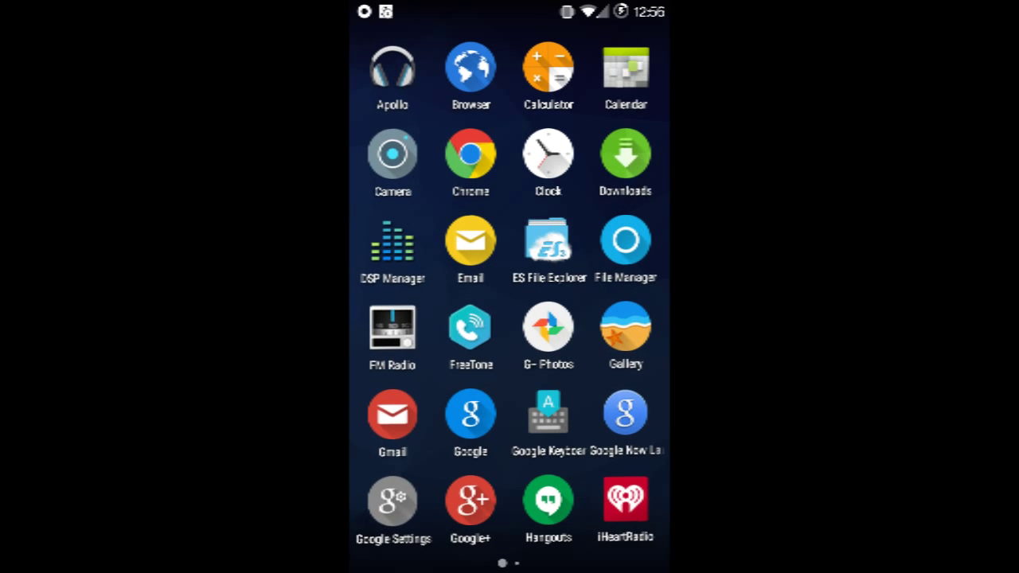
key("Escape")
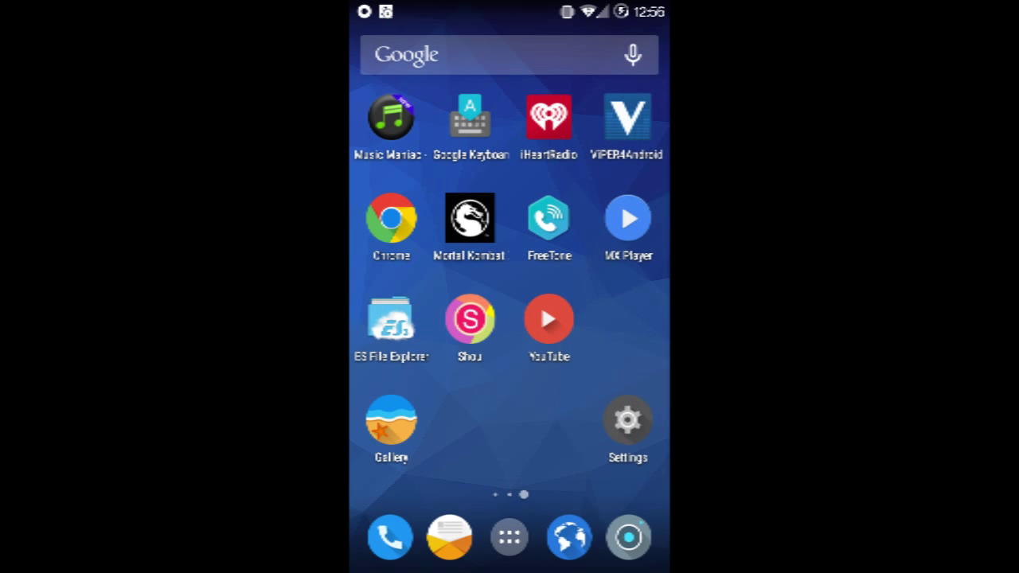
left_click(508, 537)
left_click_drag(621, 286, 398, 287)
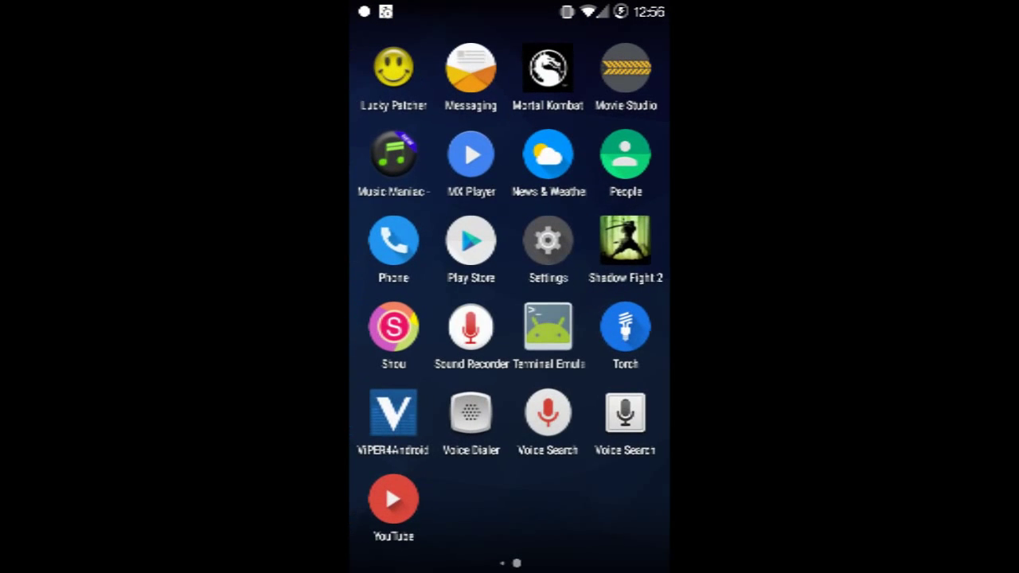
left_click(470, 240)
scroll(510, 319, "up", 5)
scroll(509, 318, "up", 5)
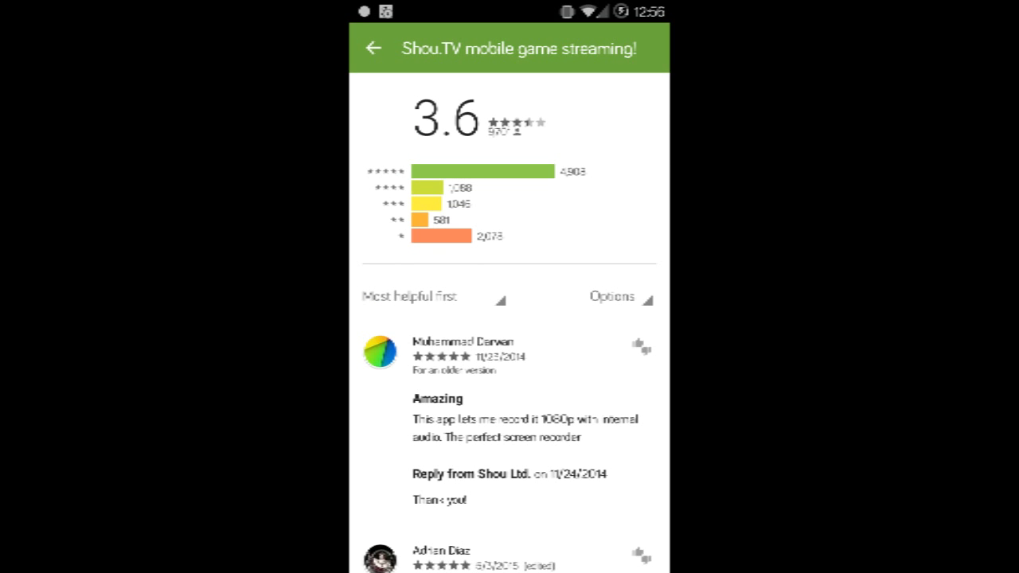
key("XF86PowerOff")
key("Escape")
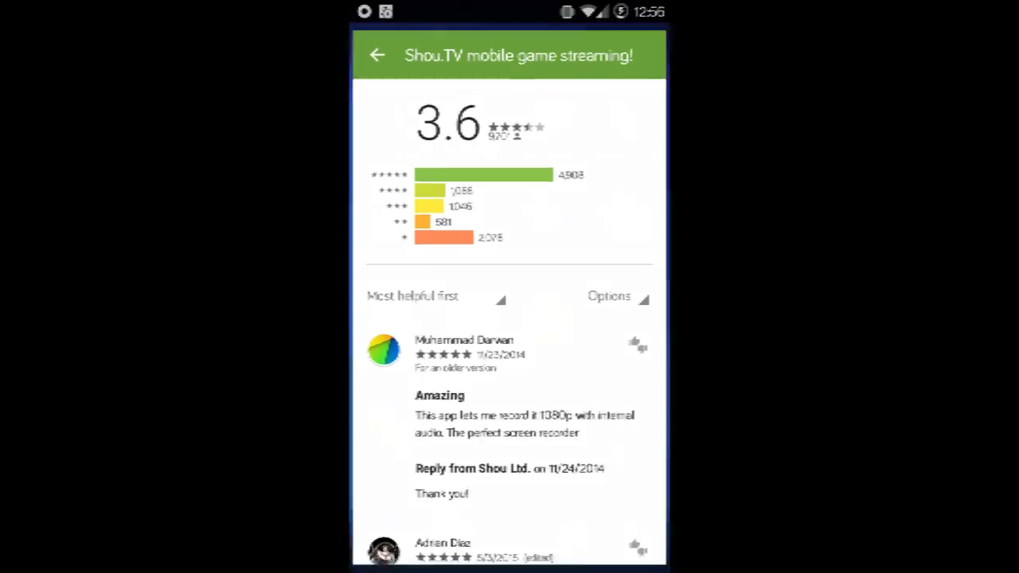
key("Home")
left_click(509, 537)
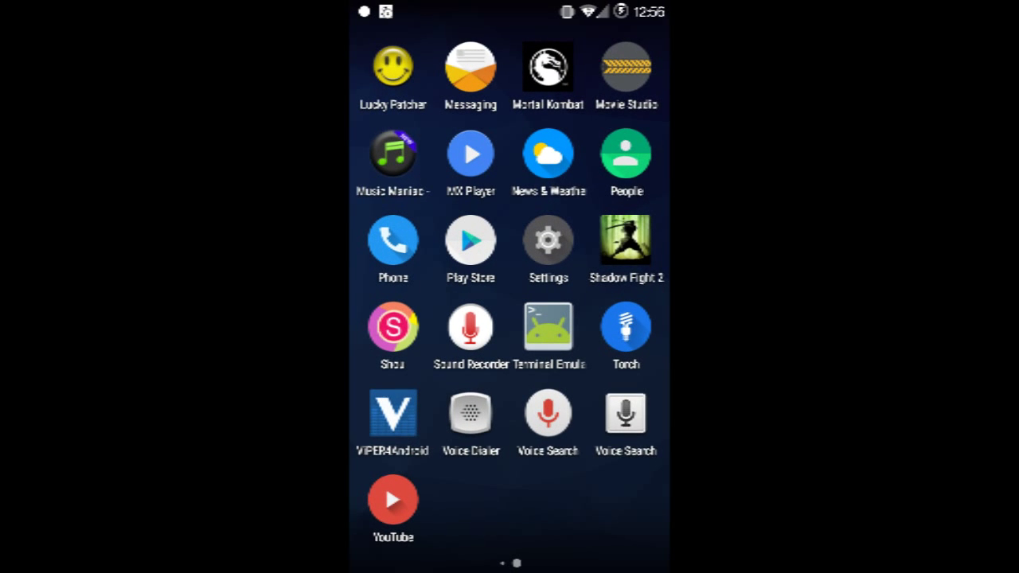
left_click_drag(398, 286, 620, 287)
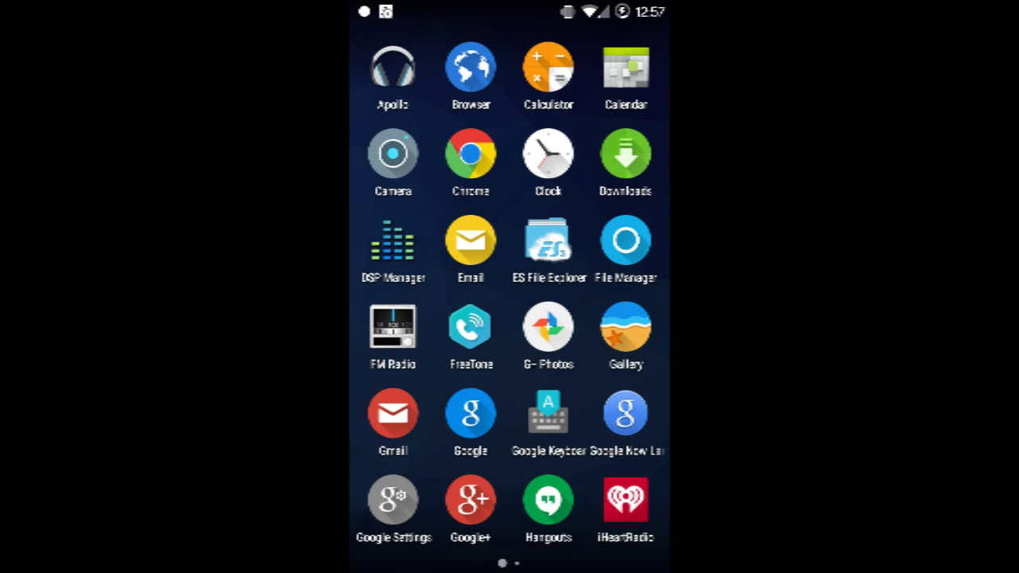
Flip back and forth between the first and second app drawer pages
left_click_drag(621, 287, 382, 287)
left_click_drag(509, 4, 509, 159)
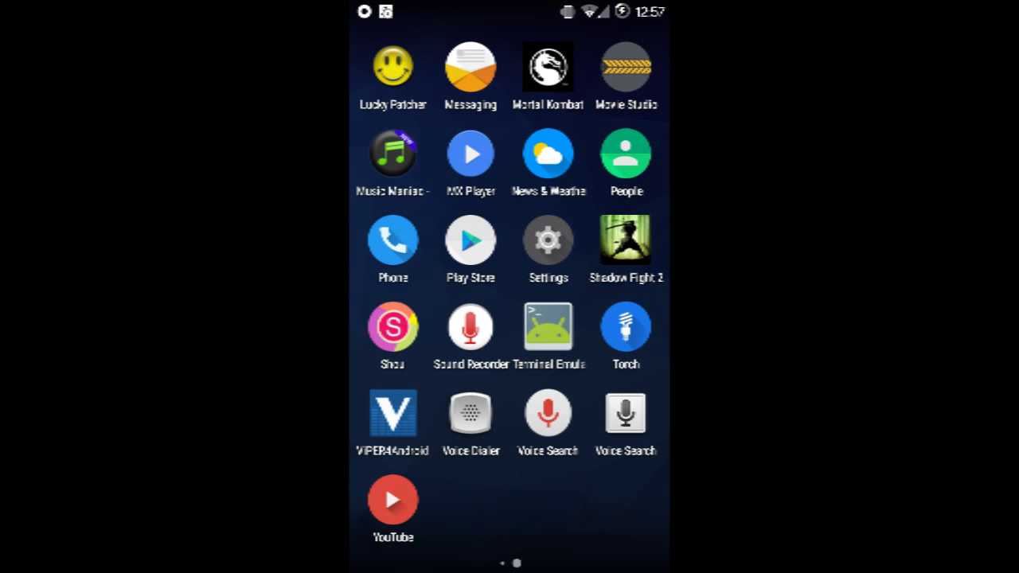
left_click_drag(382, 286, 637, 286)
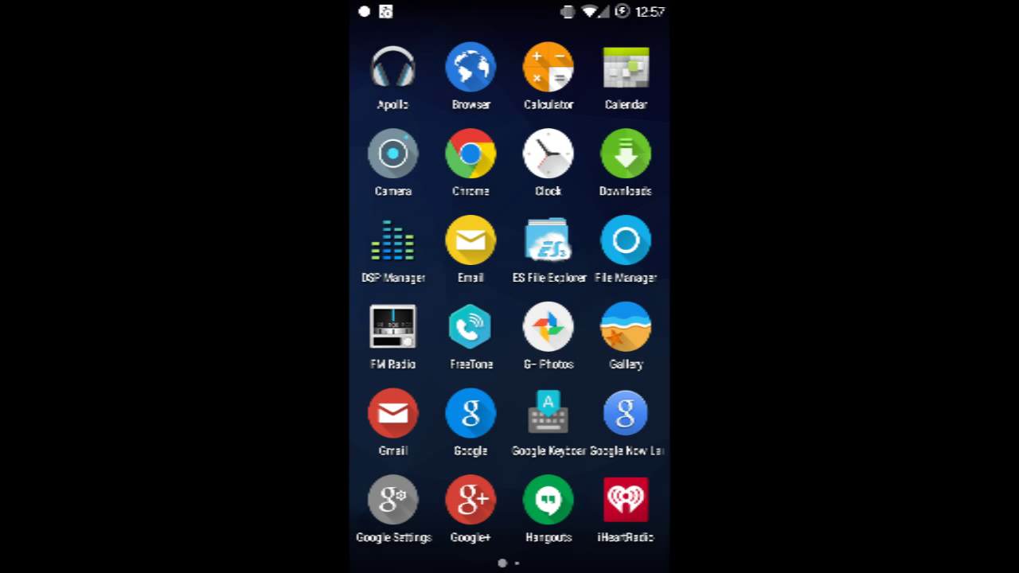
left_click_drag(604, 286, 397, 286)
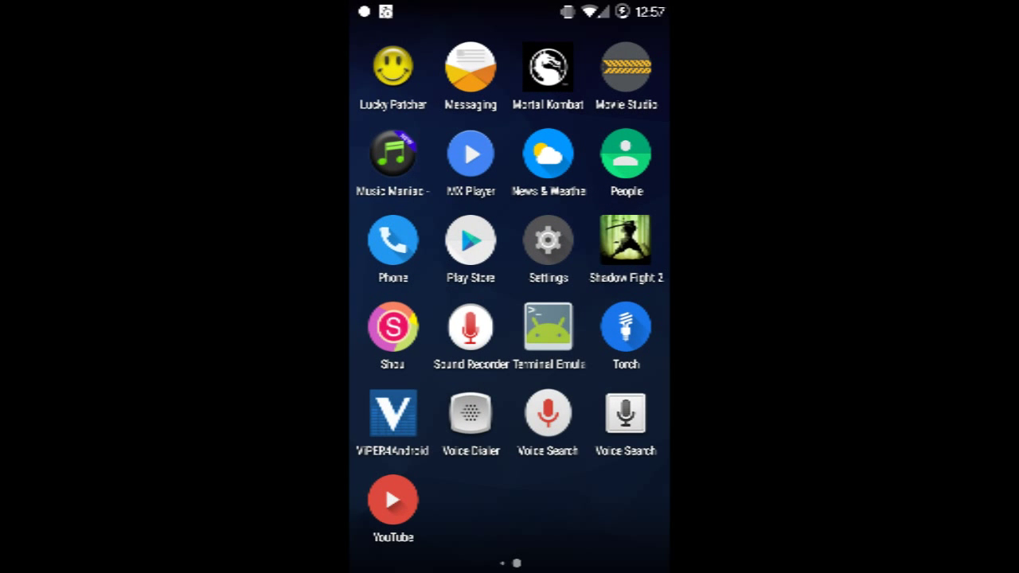
left_click_drag(398, 287, 605, 287)
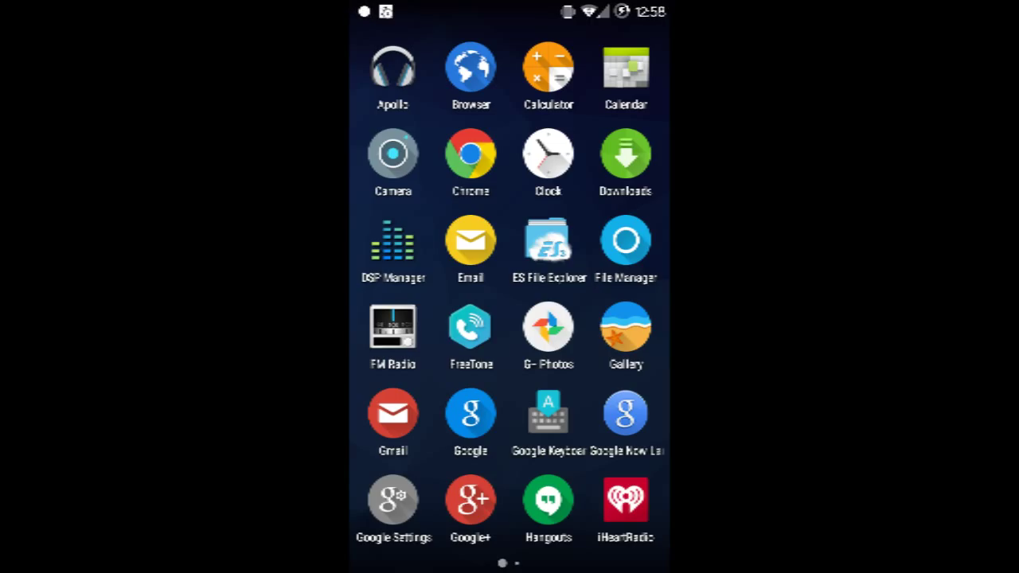
left_click_drag(605, 287, 397, 286)
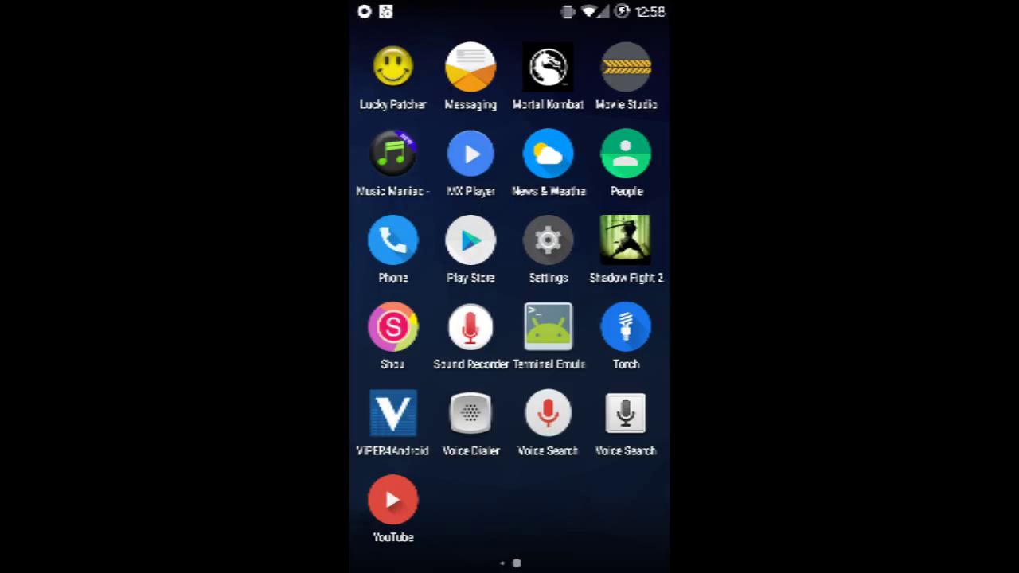
mouse_move(397, 287)
left_mouse_down()
mouse_move(604, 287)
mouse_move(398, 286)
mouse_move(605, 286)
mouse_move(446, 287)
left_mouse_up()
mouse_move(605, 286)
left_mouse_down()
mouse_move(398, 287)
mouse_move(605, 287)
left_mouse_up()
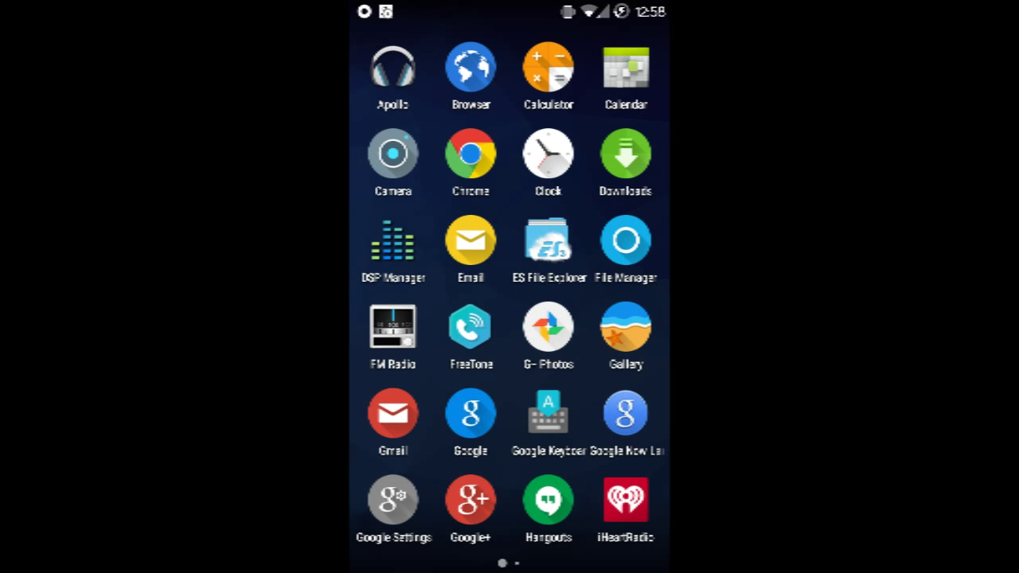
Page through the apps, then open the notification shade showing the Shou recording notification
left_click_drag(604, 287, 397, 287)
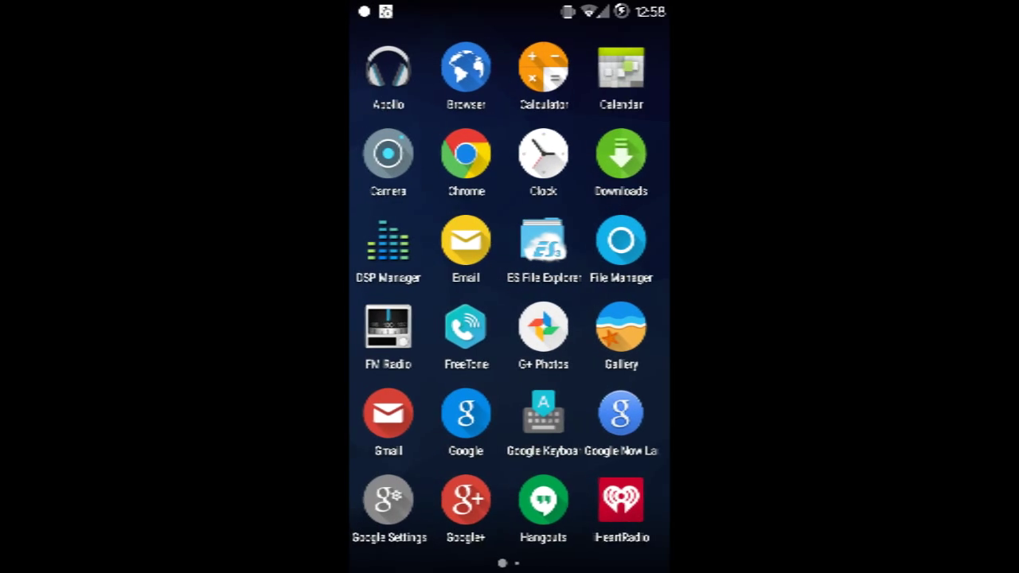
left_click_drag(605, 287, 397, 287)
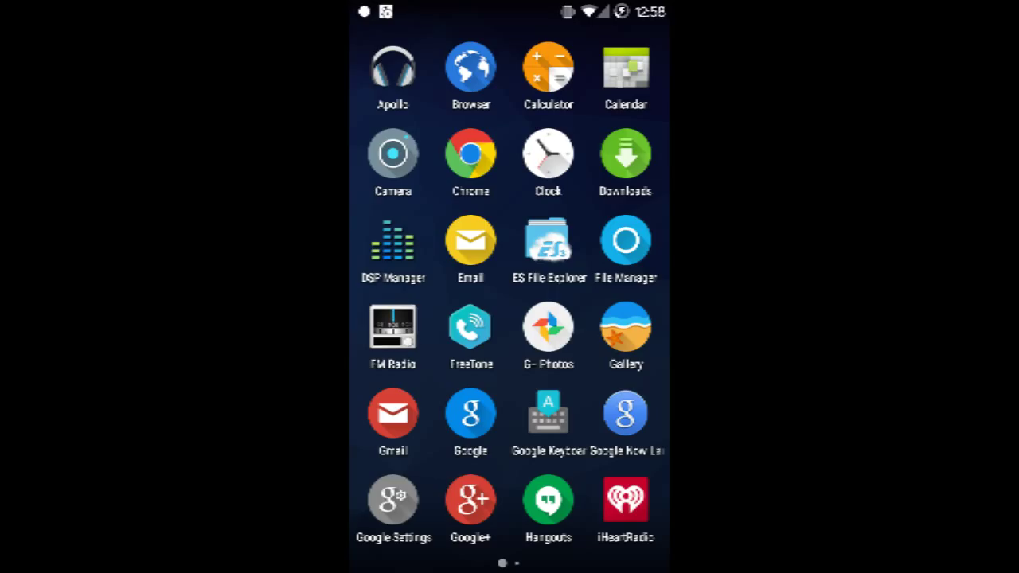
left_click_drag(621, 11, 620, 398)
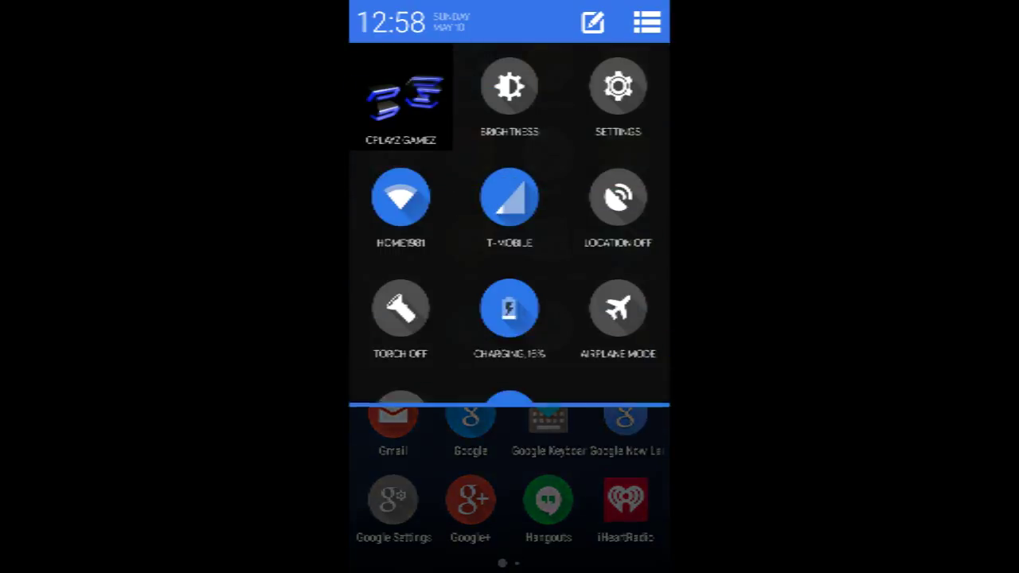
left_click(644, 22)
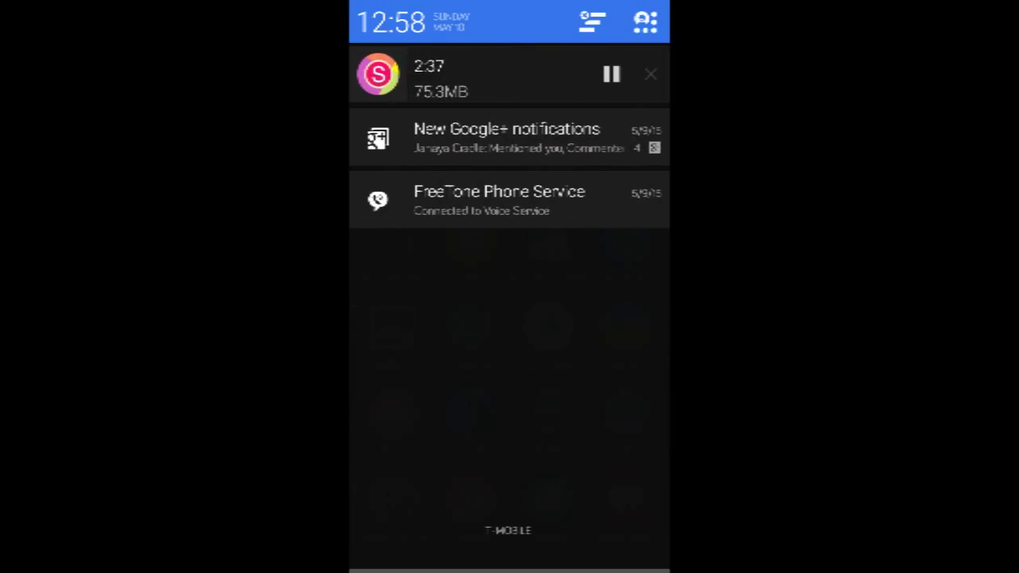